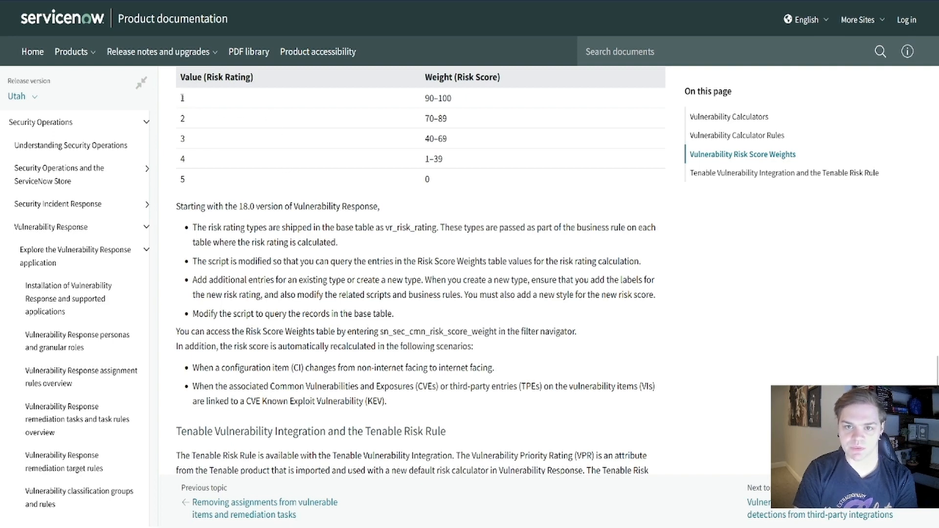
# Review the risk score ranges for risk ratings 1 and 2 in the documentation's Vulnerability Risk Score Weights table
pyautogui.doubleClick(182, 98)
pyautogui.click(183, 117)
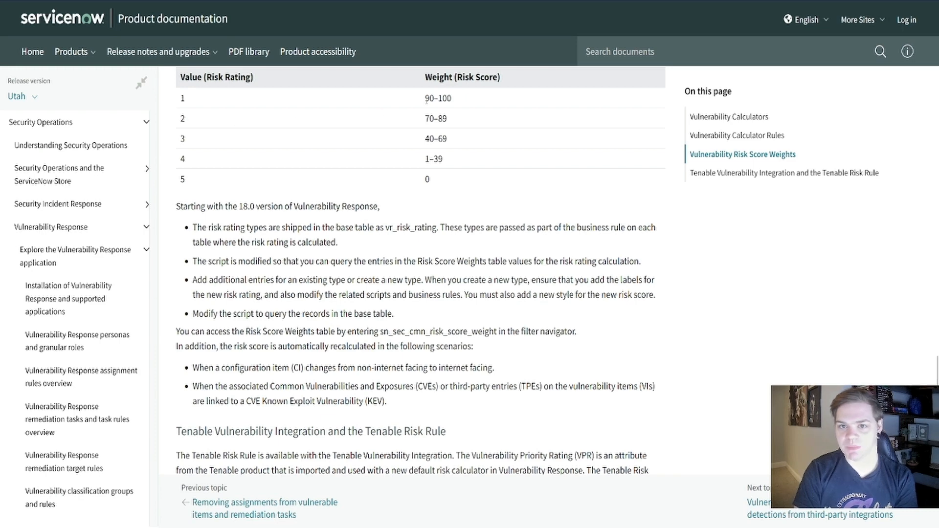
pyautogui.moveTo(425, 99); pyautogui.dragTo(447, 119)
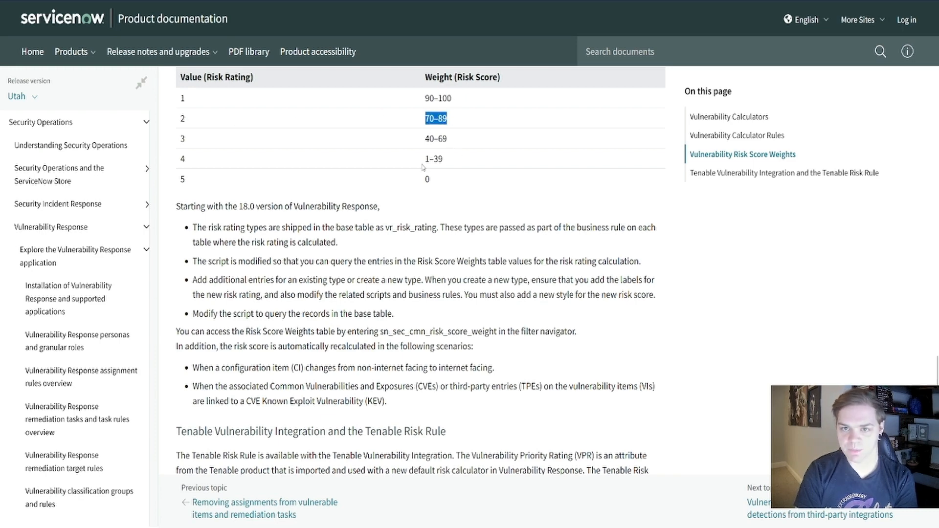
# Switch to the ServiceNow Risk Score Weights list and expand the Application Vulnerability Response Risk Rating group
pyautogui.click(362, 0)
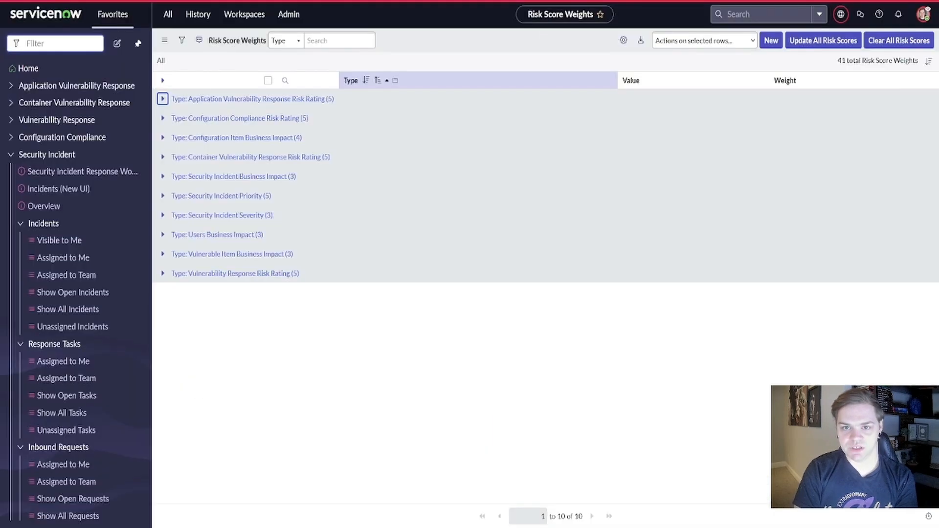
pyautogui.click(270, 334)
pyautogui.click(163, 99)
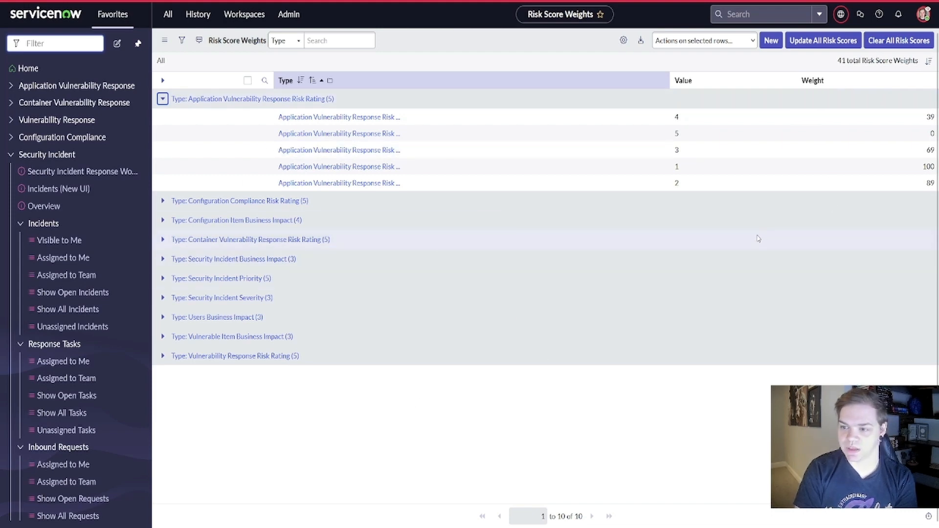
# Set the weight for value 2 in the Application Vulnerability Response Risk Rating group to 84
pyautogui.click(697, 168)
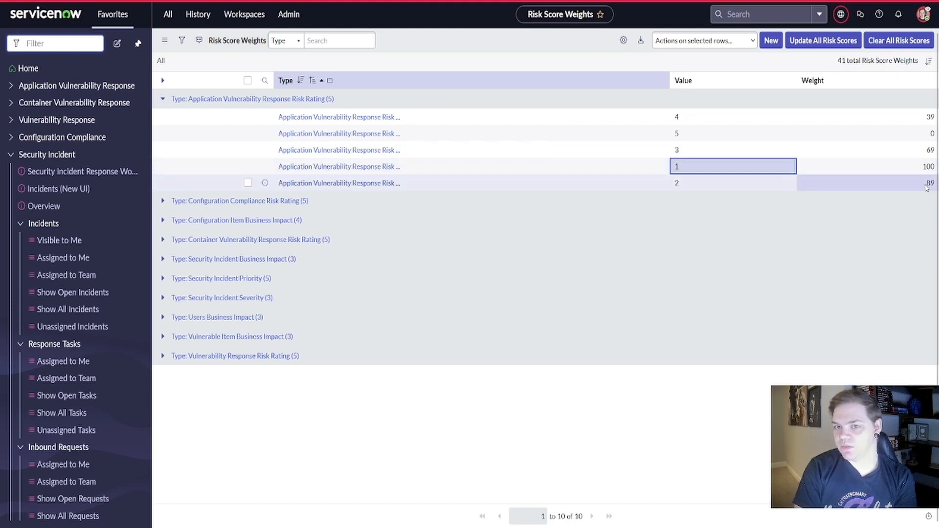
pyautogui.click(926, 184)
pyautogui.doubleClick(924, 185)
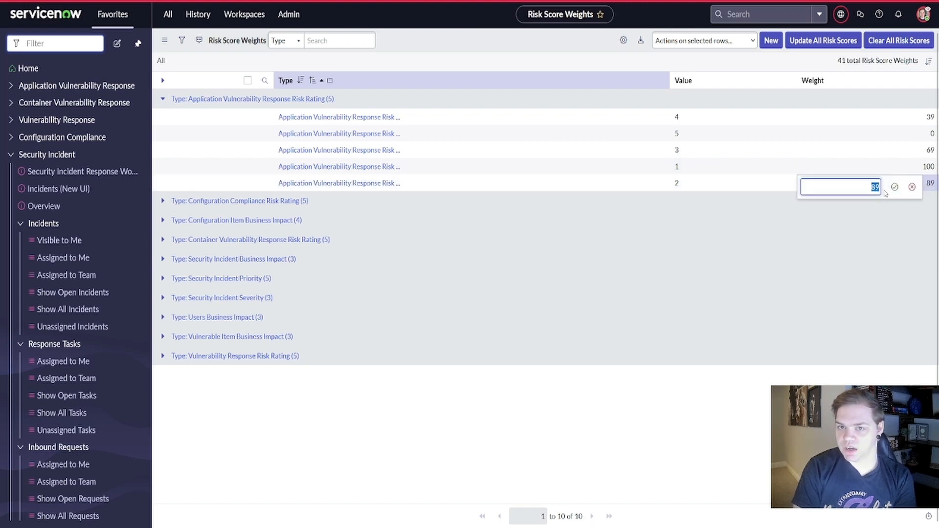
pyautogui.write('84')
pyautogui.press('Return')
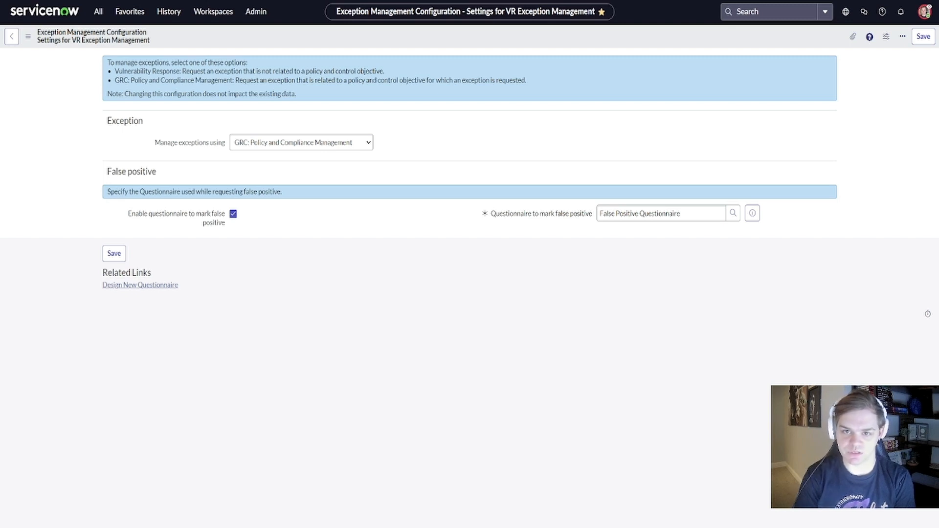
# Open the Exception Management configuration from the favorites and check the setting for how exceptions are managed
pyautogui.click(130, 11)
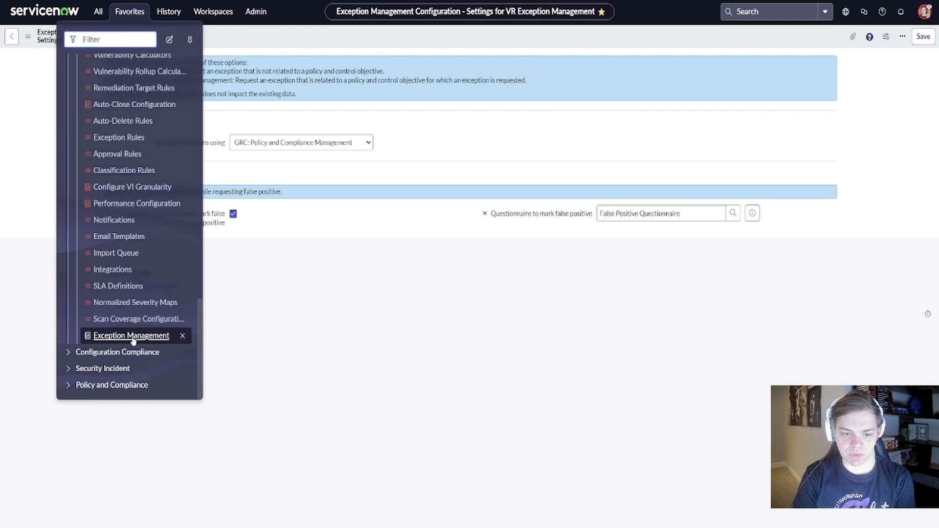
pyautogui.click(165, 336)
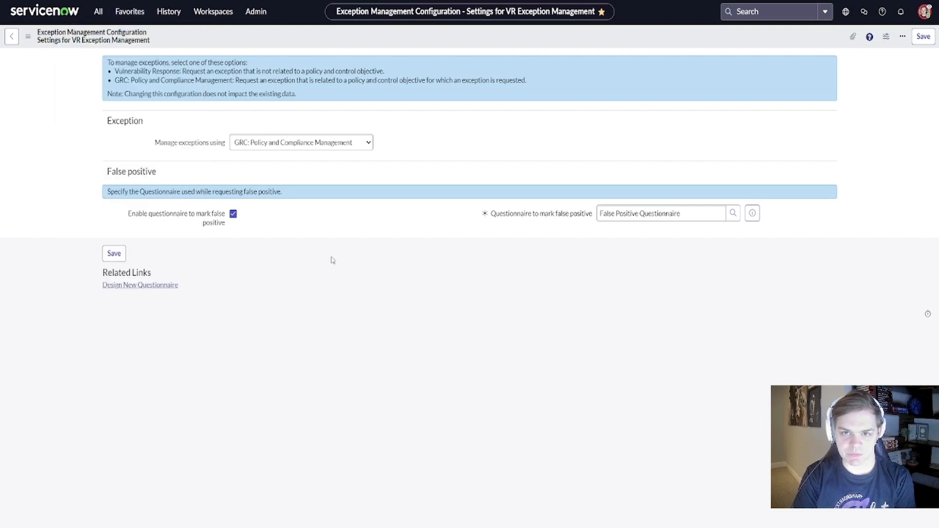
pyautogui.click(267, 146)
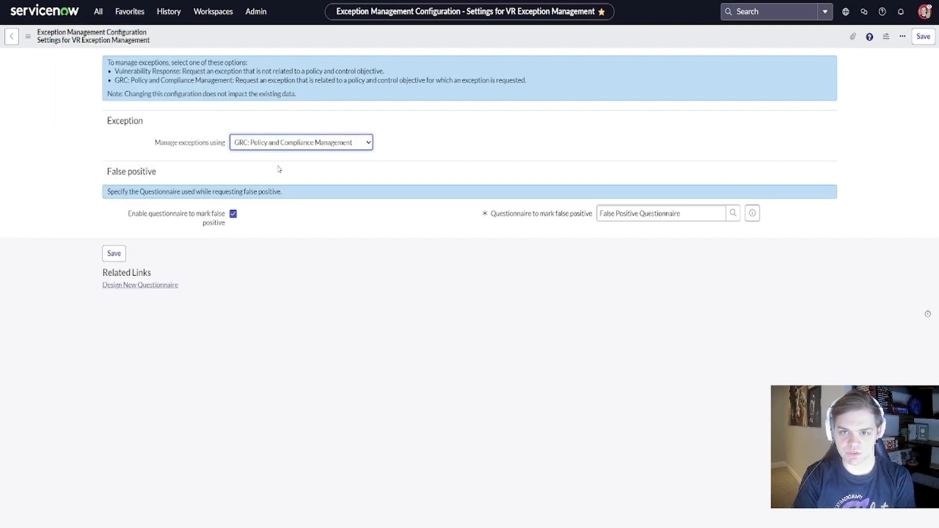
pyautogui.click(319, 239)
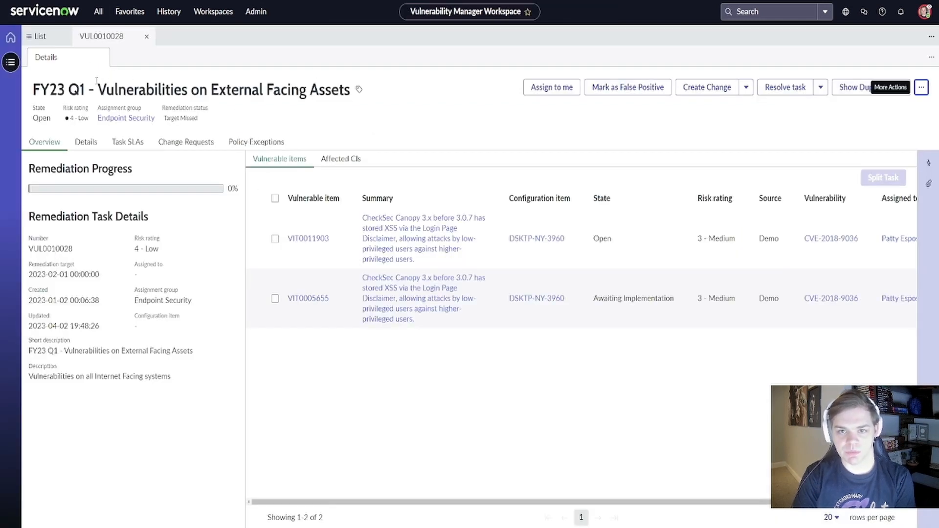
# Start an exception request for the remediation task with the Vulnerability Management Policy and the 'High' or 'Critical' vulnerabilities control objective
pyautogui.click(921, 87)
pyautogui.click(880, 122)
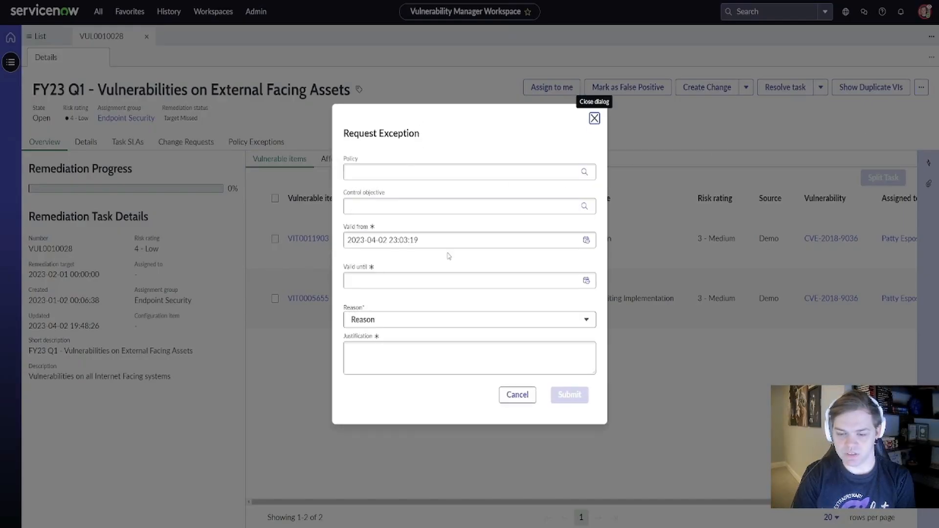
pyautogui.click(585, 172)
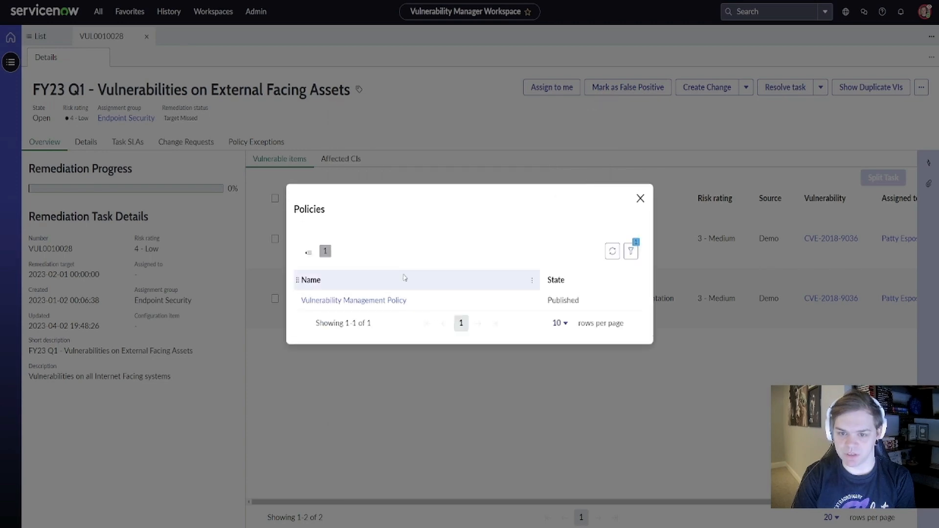
pyautogui.click(356, 300)
pyautogui.click(584, 205)
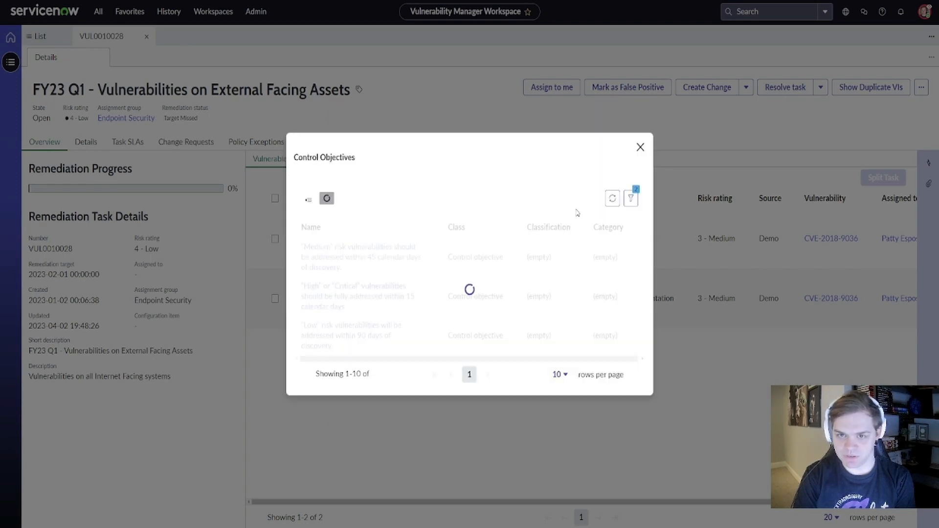
pyautogui.click(362, 286)
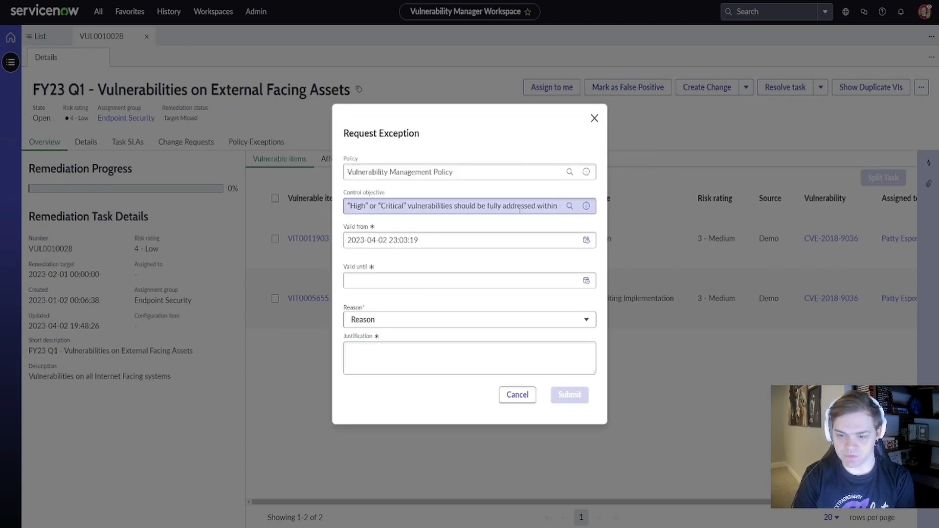
# Submit the exception request valid until 2023-04-25, with reason Mitigating Control in Place and '.' as justification
pyautogui.click(586, 280)
pyautogui.click(453, 273)
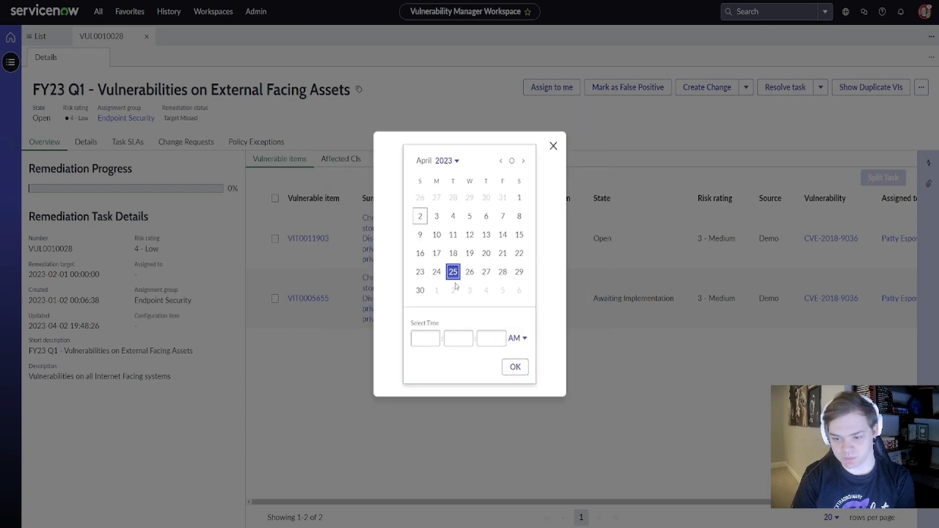
pyautogui.click(514, 366)
pyautogui.click(379, 316)
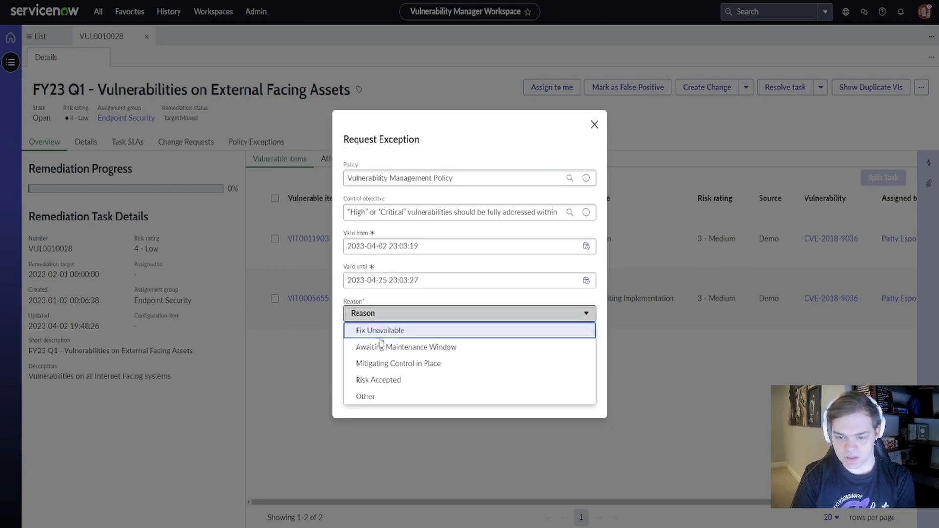
pyautogui.click(377, 363)
pyautogui.click(375, 353)
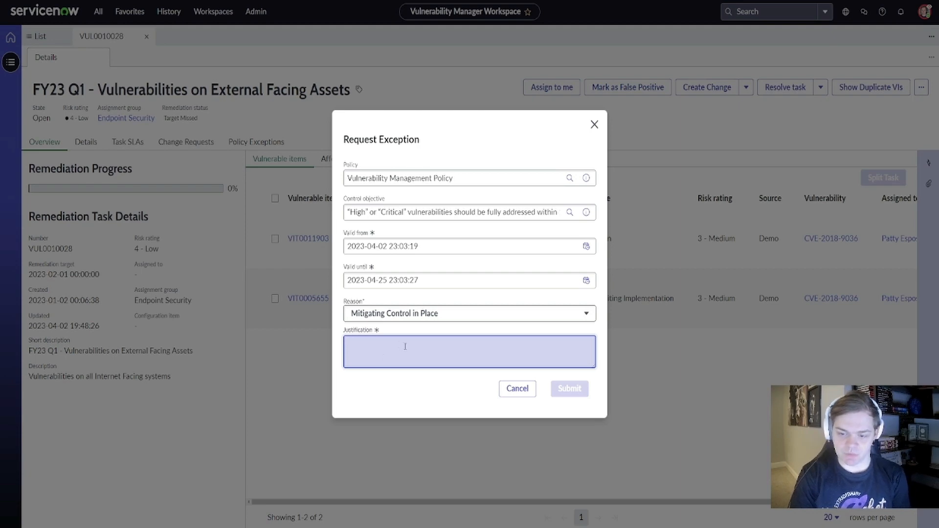
pyautogui.write('.')
pyautogui.click(560, 390)
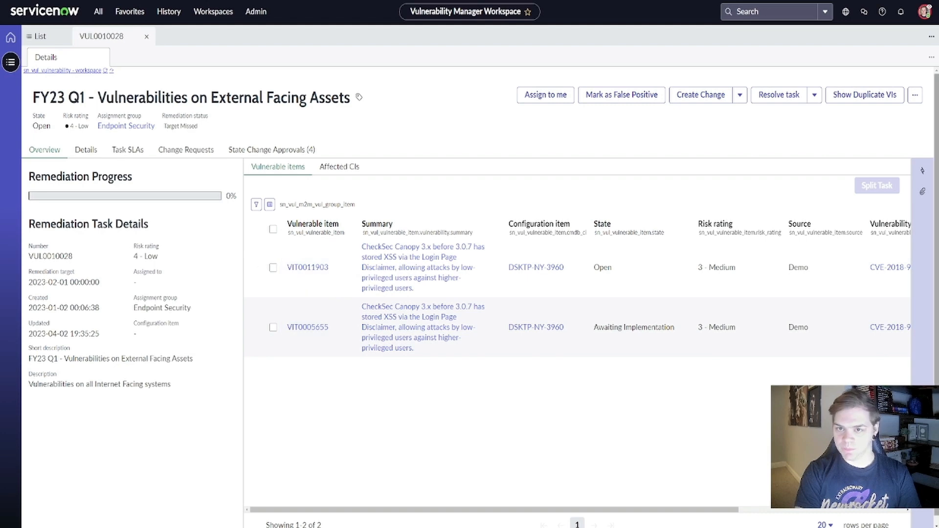
# Request an exception for the remediation task until 2023-04-20, with reason Fix Unavailable and '.' as additional information
pyautogui.click(915, 95)
pyautogui.click(886, 130)
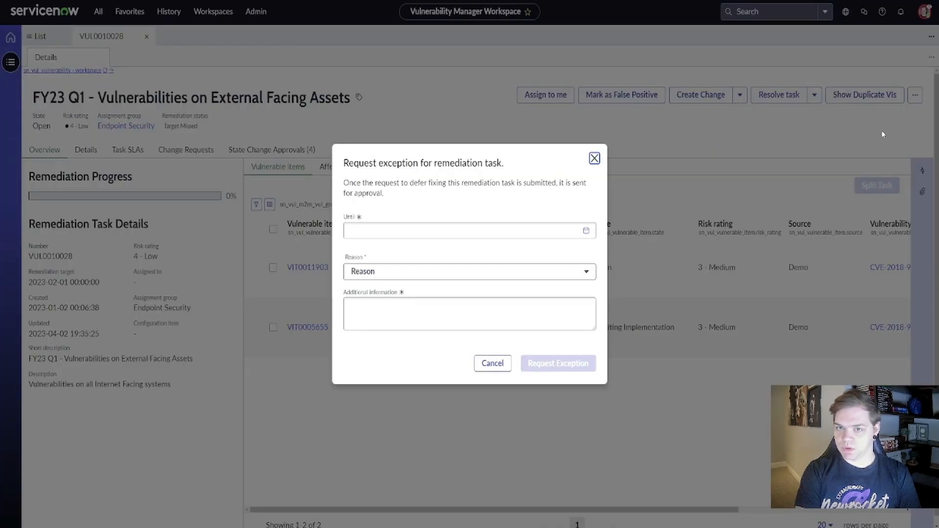
pyautogui.click(586, 230)
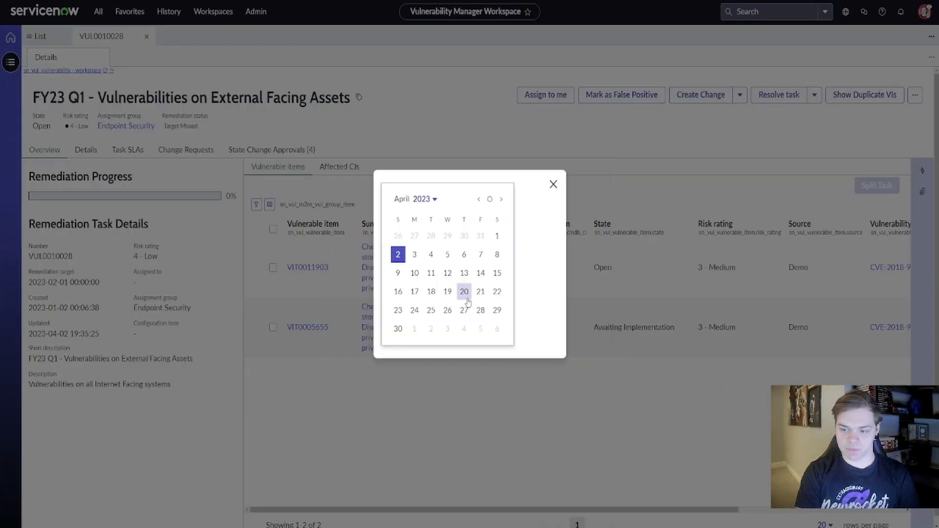
pyautogui.click(464, 292)
pyautogui.click(554, 184)
pyautogui.click(419, 273)
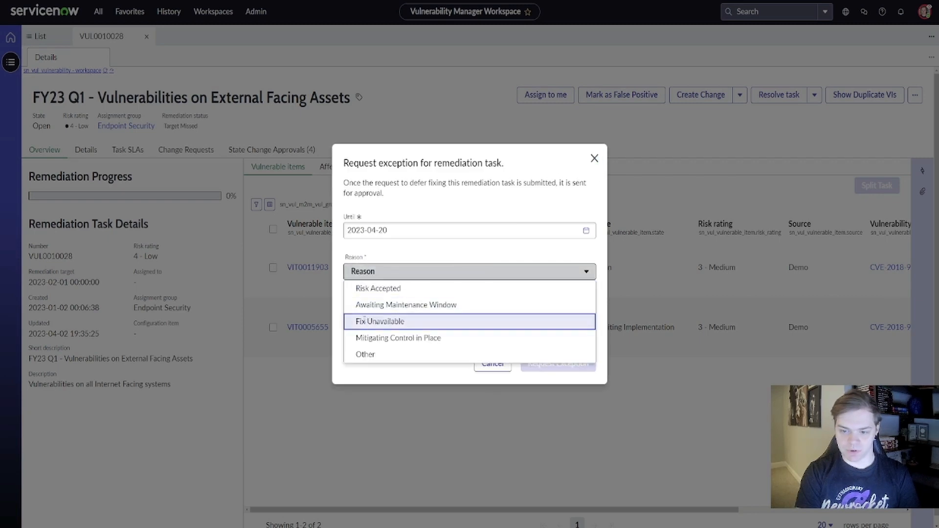
pyautogui.click(387, 322)
pyautogui.click(388, 317)
pyautogui.write('.')
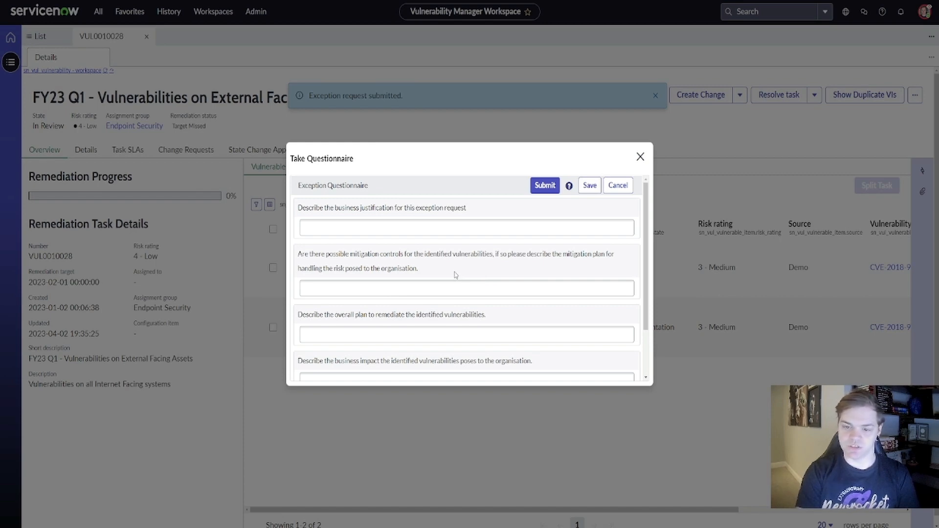
# Submit the Exception Questionnaire with its answers left blank and close it
pyautogui.scroll(-1, 326, 245)
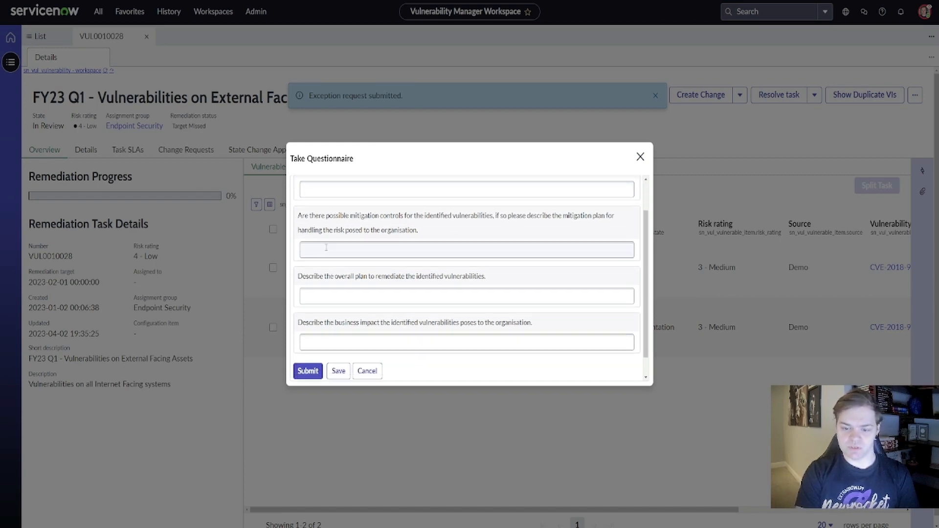
pyautogui.click(304, 371)
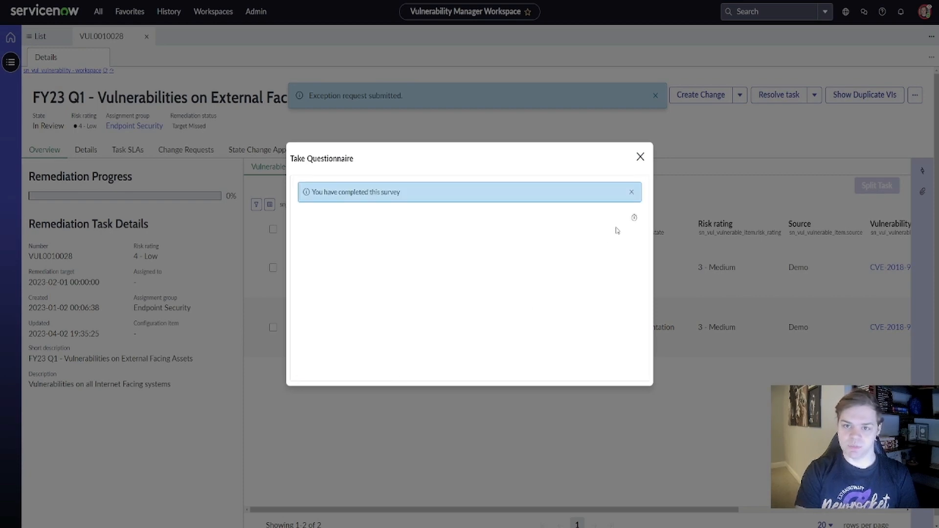
pyautogui.click(641, 157)
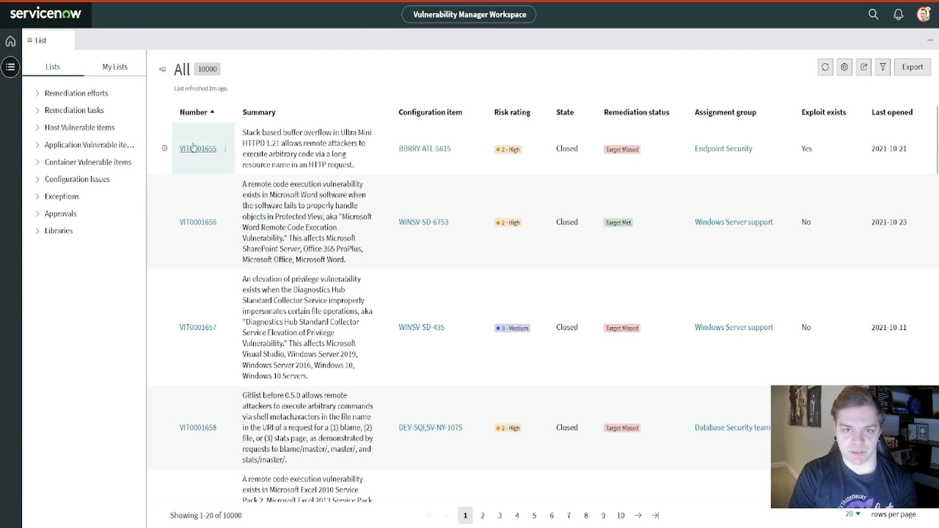
# Expand the host, application and container vulnerable item lists, and view all configuration issues
pyautogui.click(36, 129)
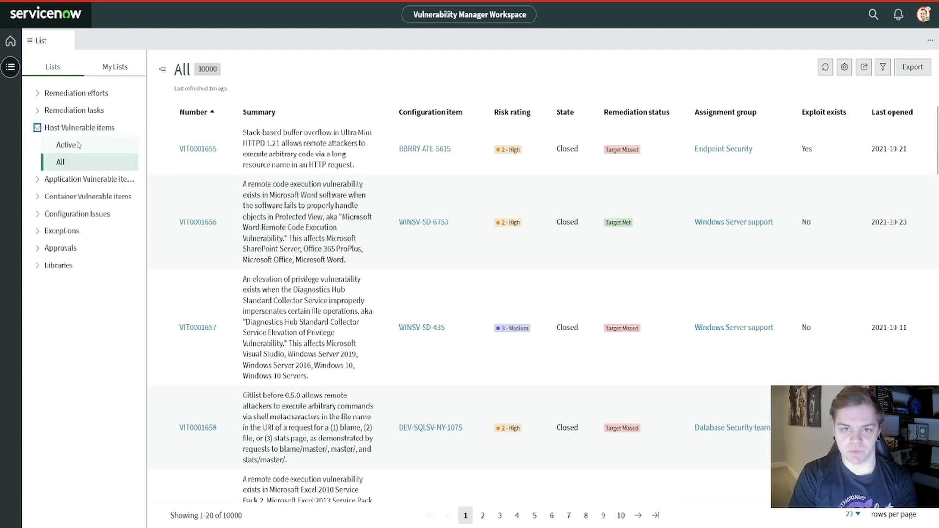
pyautogui.click(37, 179)
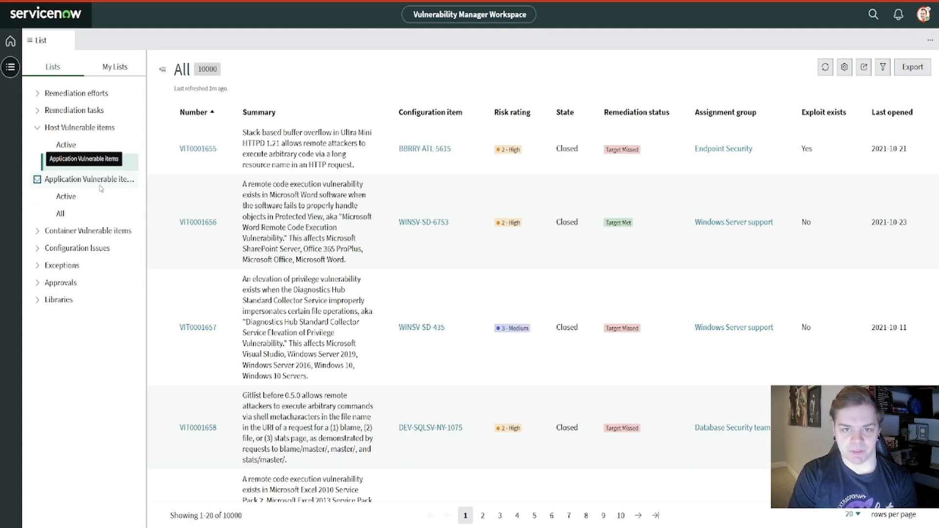
pyautogui.click(75, 231)
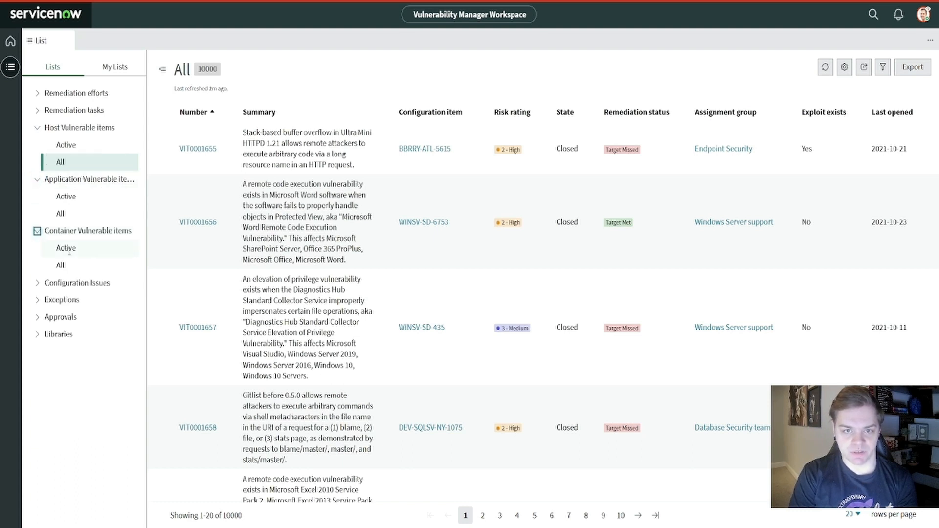
pyautogui.click(79, 283)
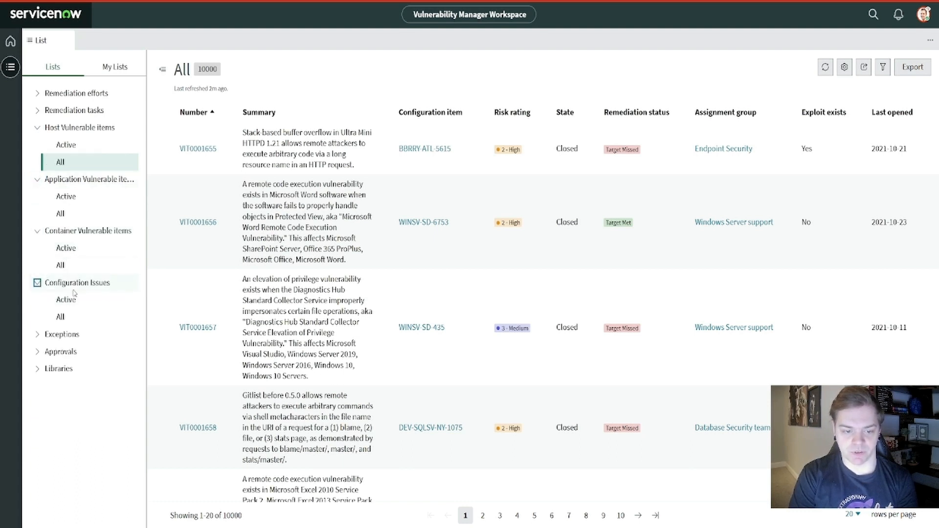
pyautogui.click(62, 317)
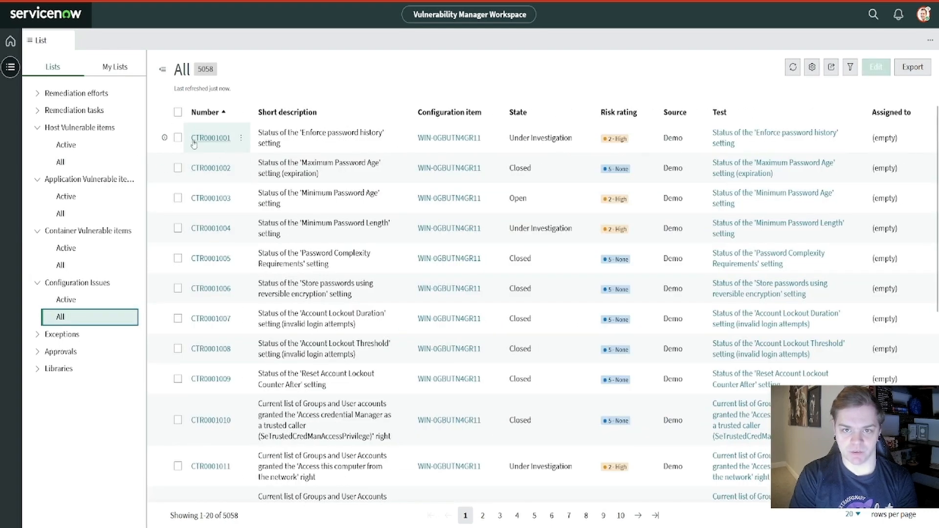
# View all exceptions and the approvals assigned to the current account, and expand the Libraries category
pyautogui.click(33, 336)
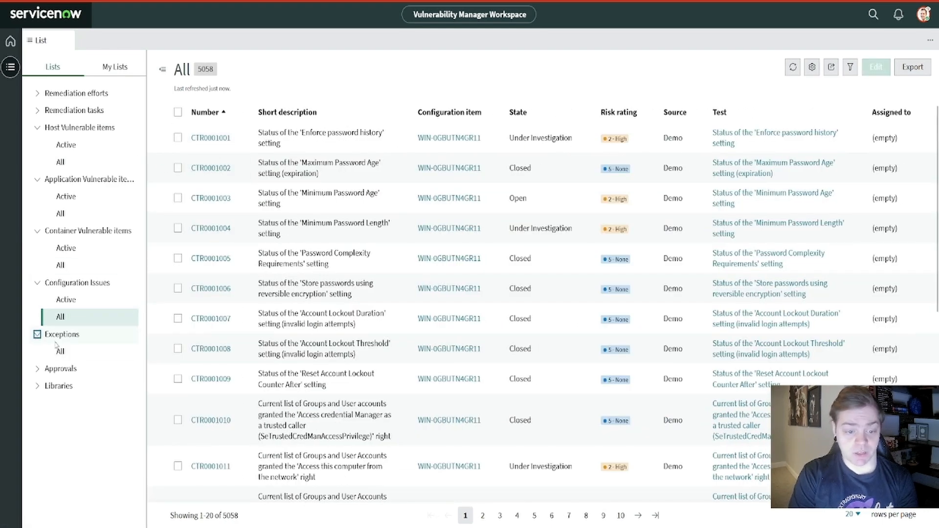
pyautogui.click(61, 351)
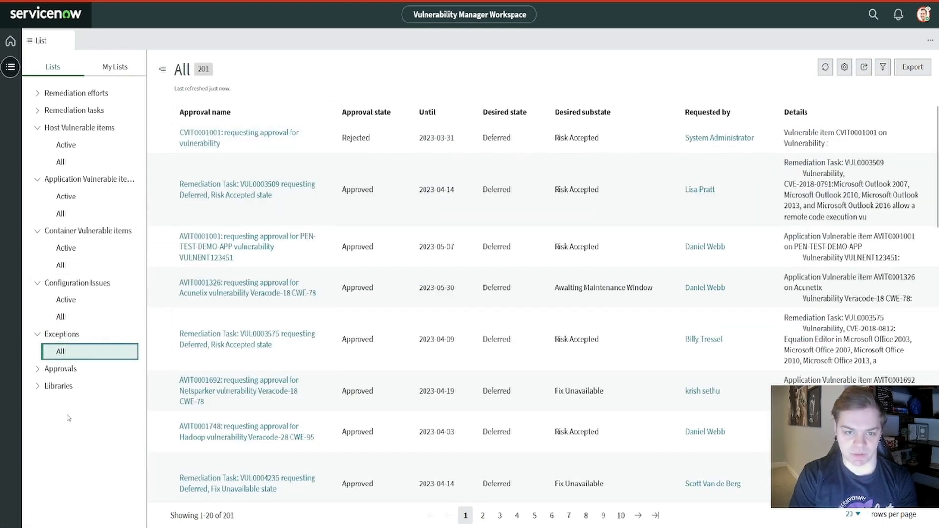
pyautogui.click(38, 369)
pyautogui.click(76, 386)
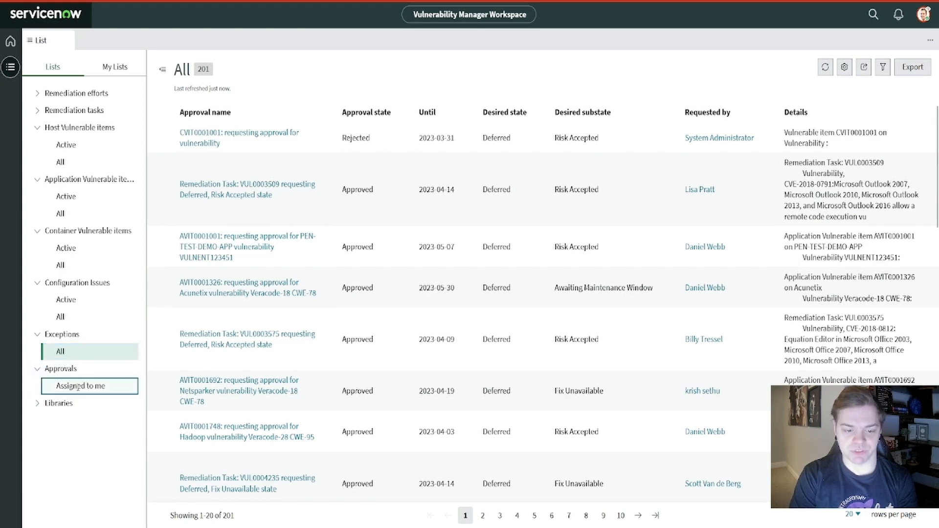
pyautogui.click(55, 407)
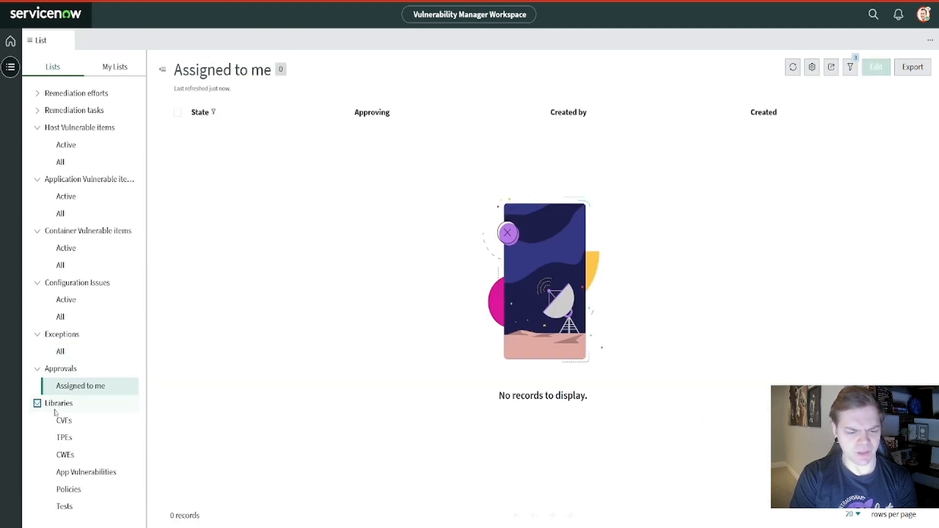
# View the Libraries lists for CVEs, CWEs, TPEs, App Vulnerabilities, Policies and Tests
pyautogui.click(73, 421)
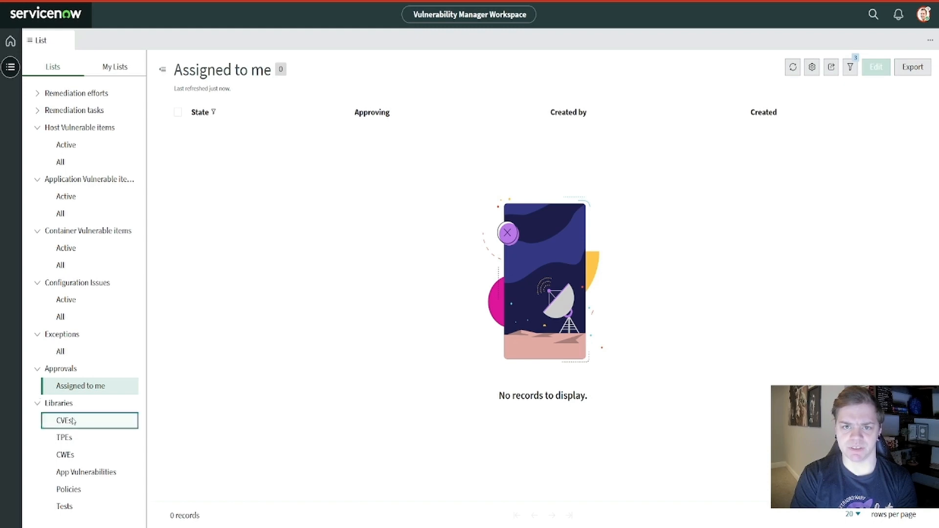
pyautogui.click(73, 455)
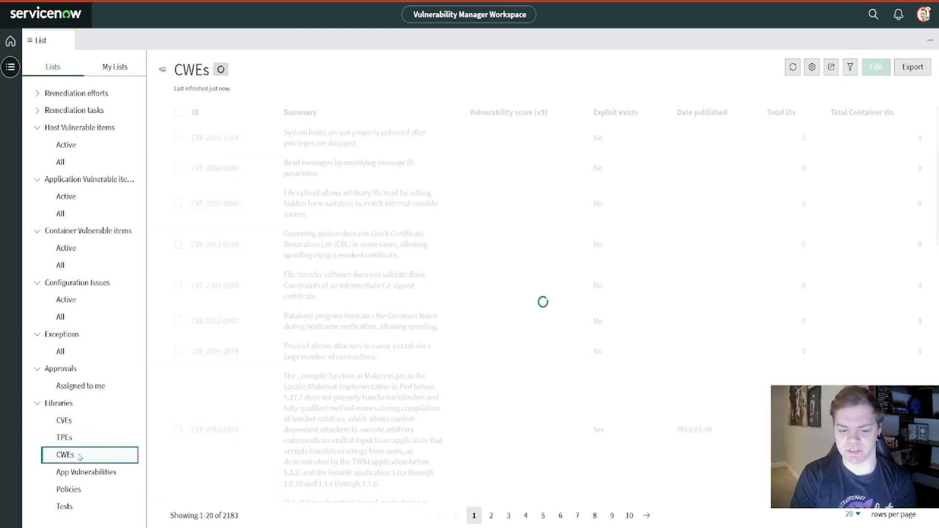
pyautogui.click(85, 440)
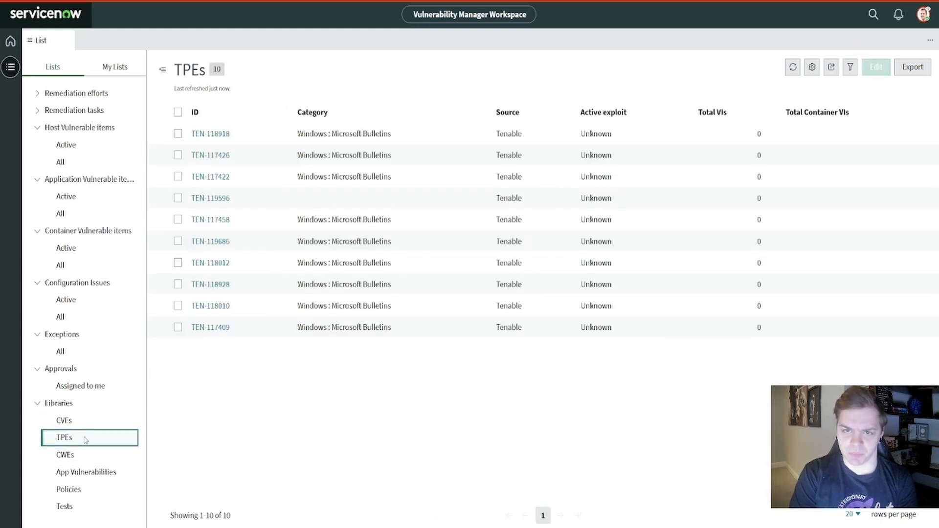
pyautogui.click(98, 471)
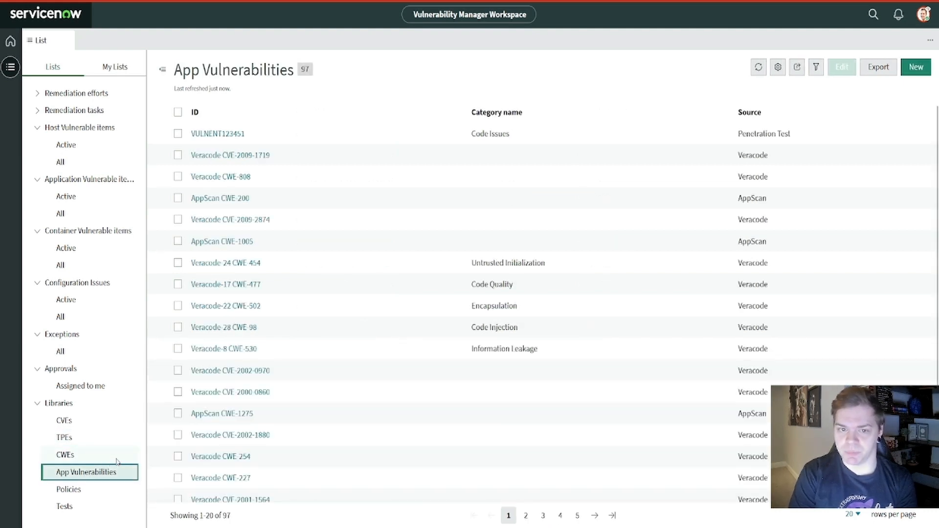
pyautogui.click(73, 490)
pyautogui.click(80, 508)
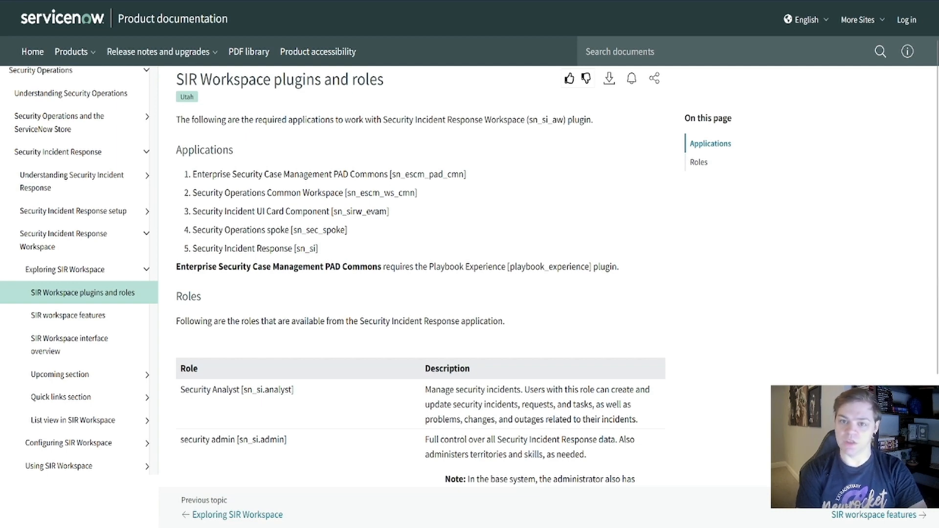
# In the SIR Workspace plugins and roles documentation, highlight the workspace plugin's name and ID and the five required applications
pyautogui.moveTo(385, 117); pyautogui.dragTo(564, 121)
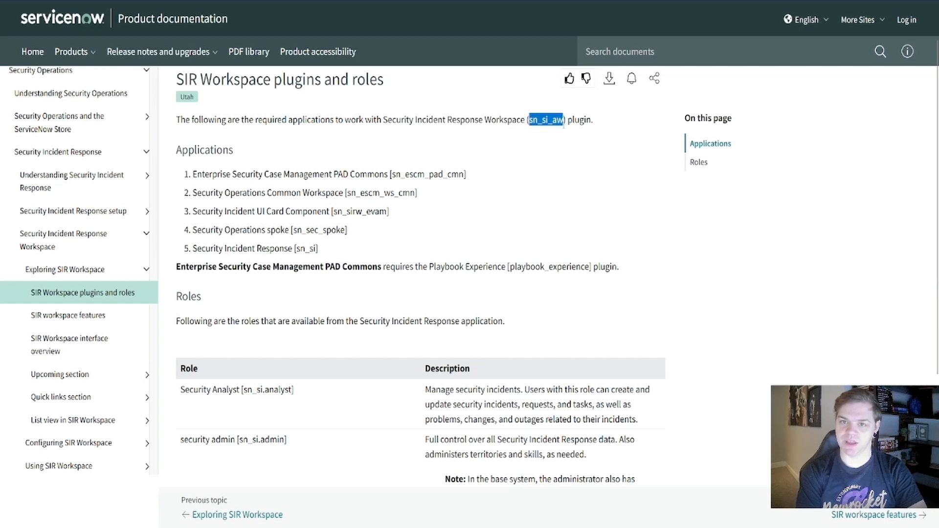
pyautogui.click(522, 154)
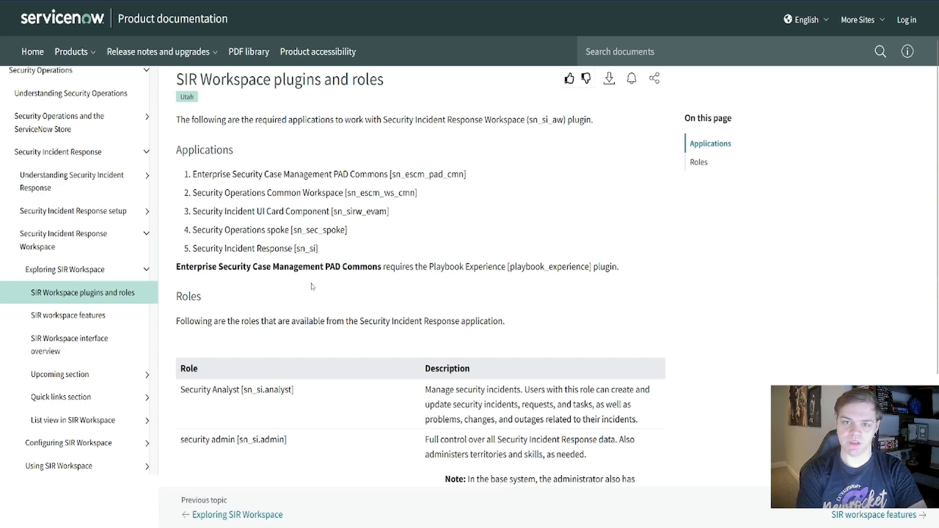
pyautogui.moveTo(322, 255); pyautogui.dragTo(192, 172)
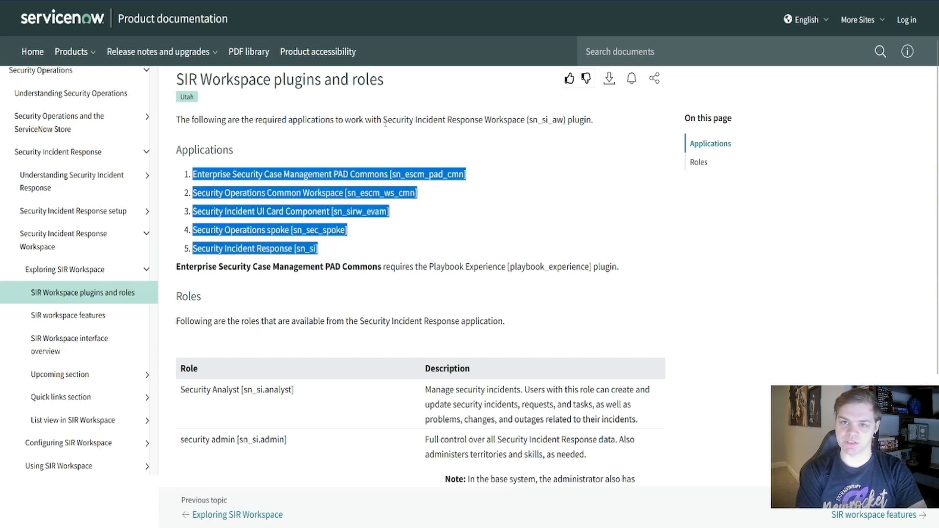
pyautogui.moveTo(383, 120); pyautogui.dragTo(525, 120)
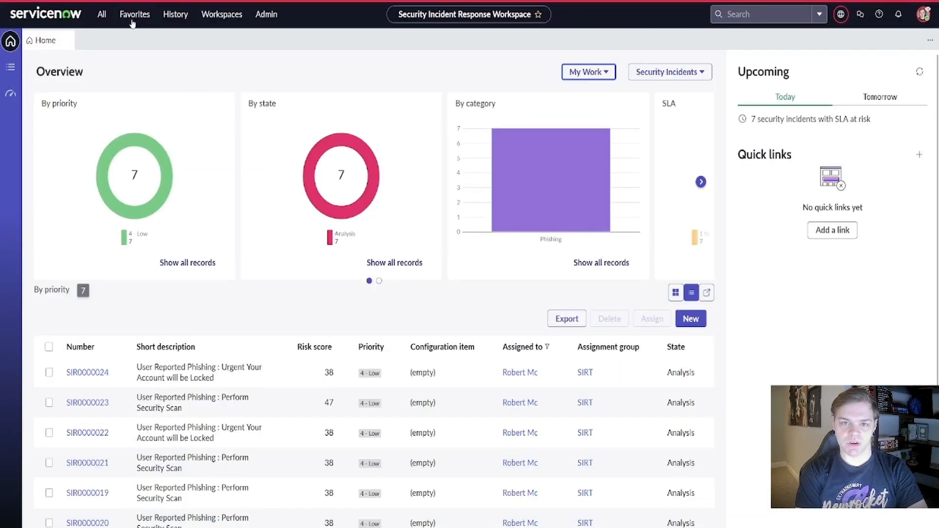
# Open the Security Incident Response Workspace from the favorites and set its overview to My Team's Work
pyautogui.click(134, 15)
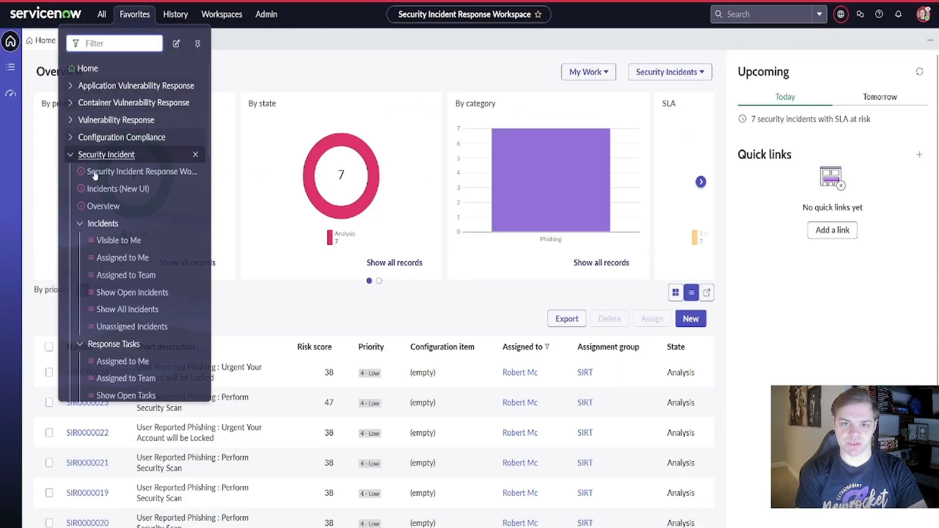
pyautogui.click(132, 175)
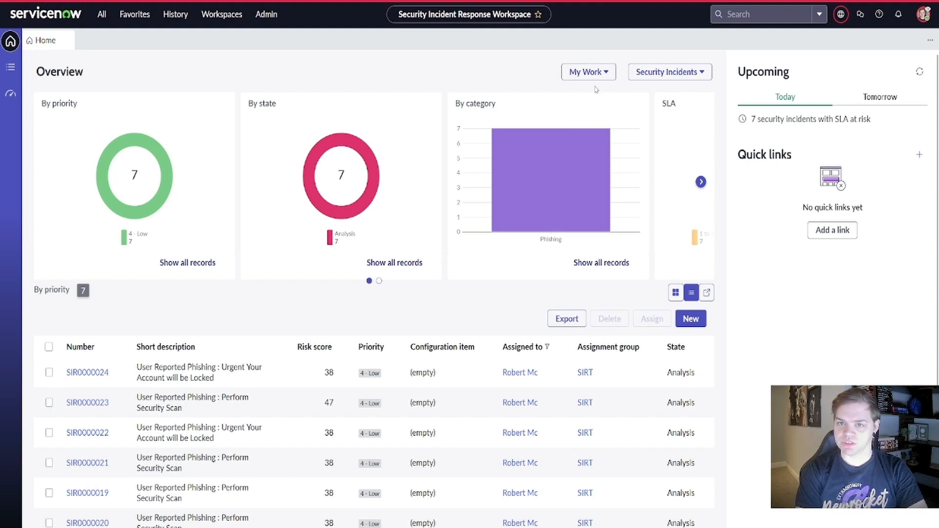
pyautogui.click(589, 72)
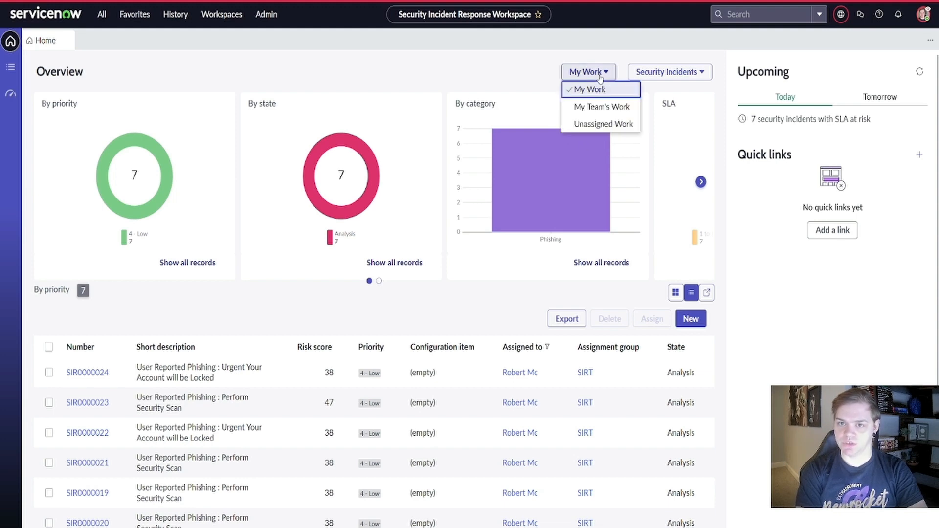
pyautogui.click(601, 107)
# View the team's Response Tasks in the overview and switch it back to Security Incidents
pyautogui.click(662, 71)
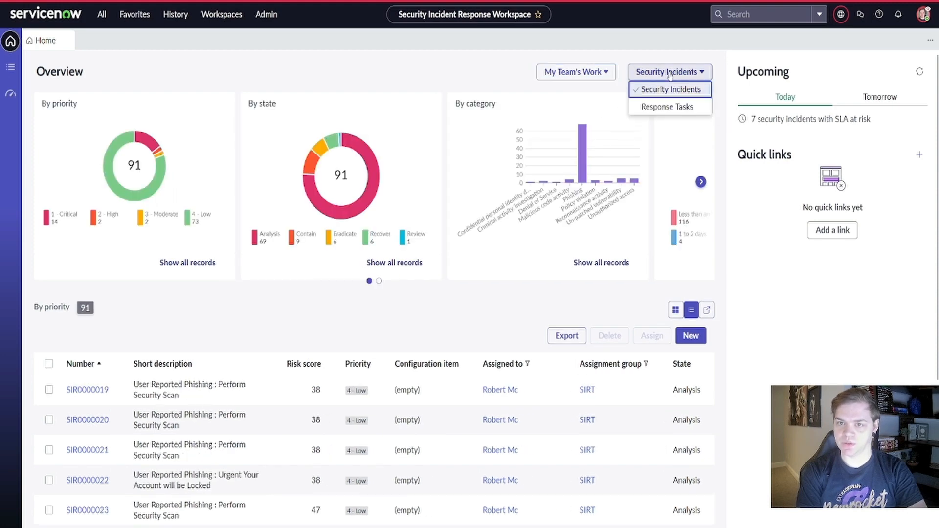
pyautogui.click(666, 107)
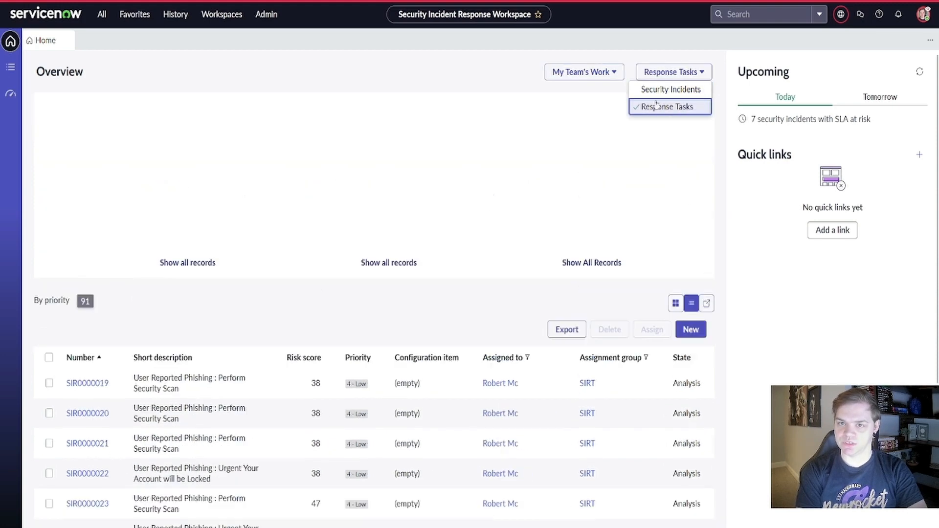
pyautogui.click(660, 73)
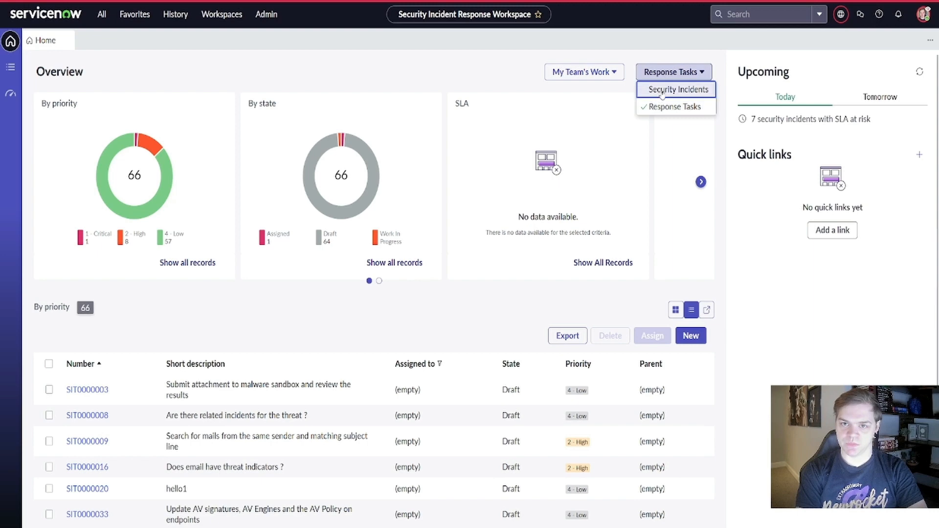
pyautogui.click(661, 90)
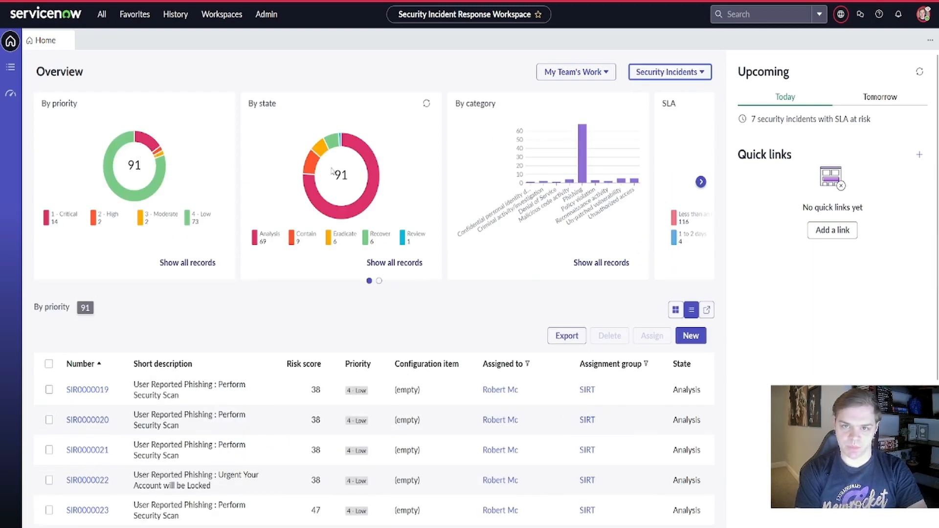
# List the SLA records with less than an hour from the SLA chart and open security incident SIR0001751
pyautogui.click(701, 182)
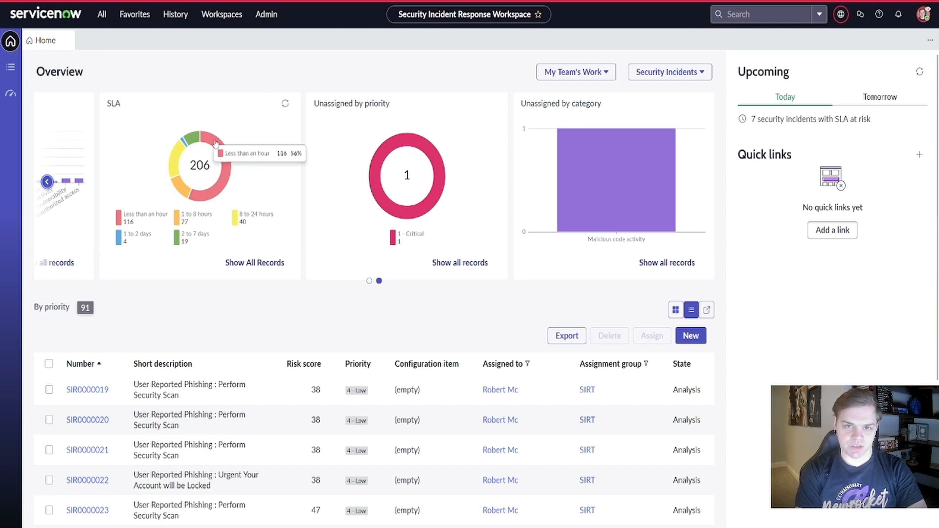
pyautogui.click(220, 157)
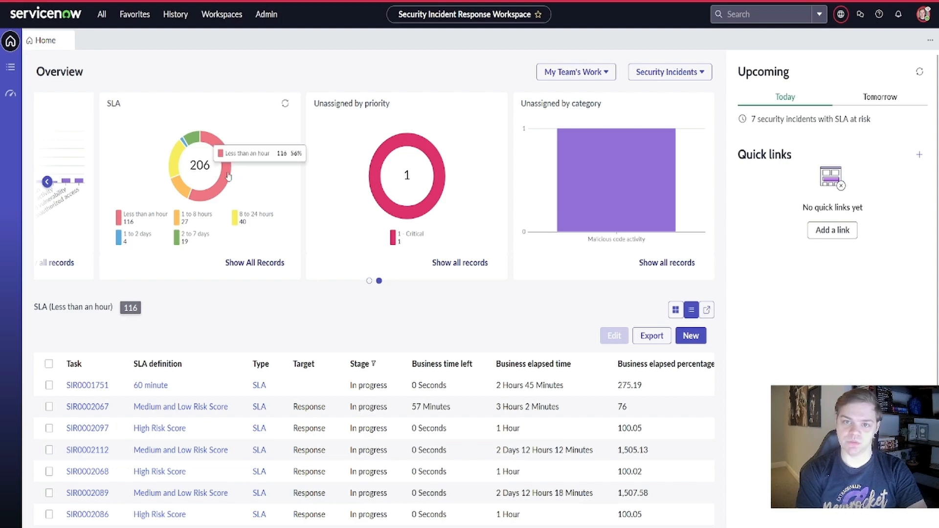
pyautogui.scroll(-2, 228, 176)
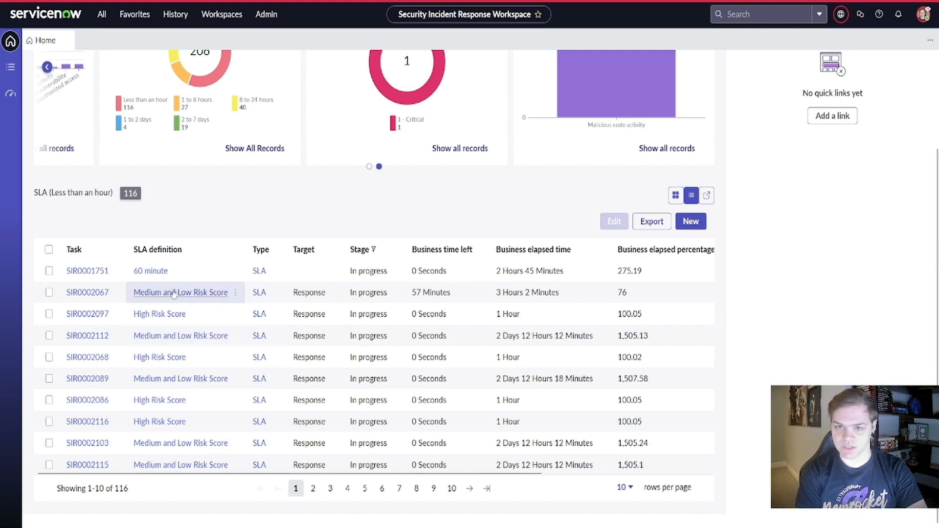
pyautogui.click(101, 274)
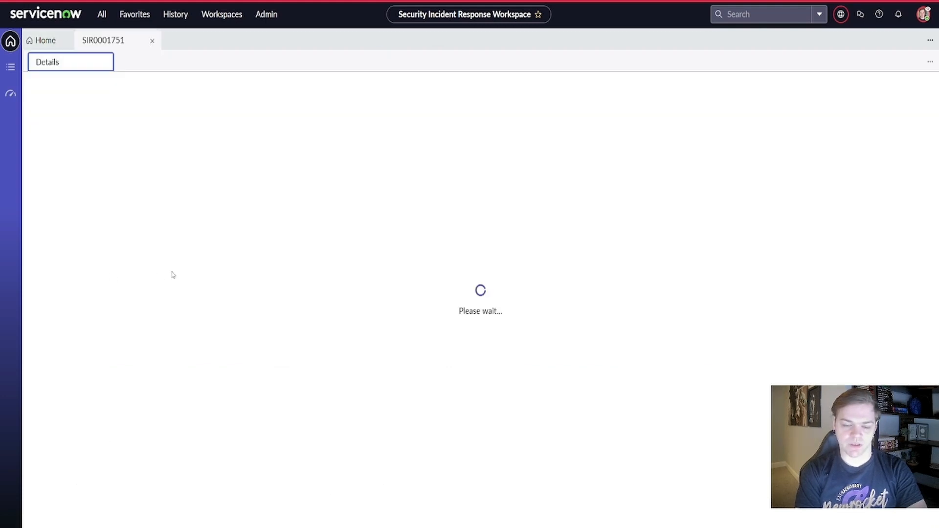